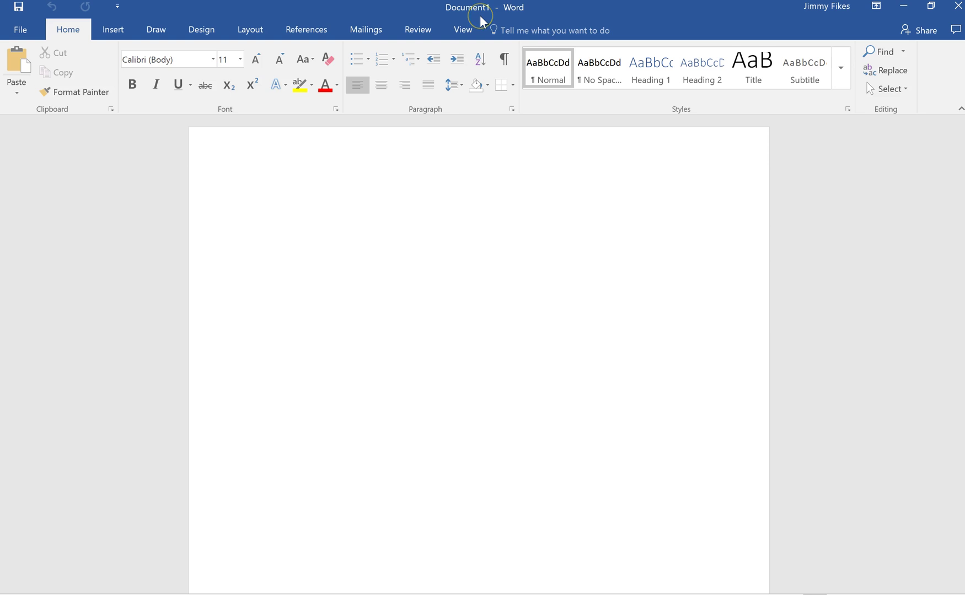
Bring up Word's Save As page for the unsaved Document1
{"action": "type", "text": "Jimmy"}
{"action": "left_click", "coordinate": [23, 30]}
{"action": "left_click", "coordinate": [26, 26]}
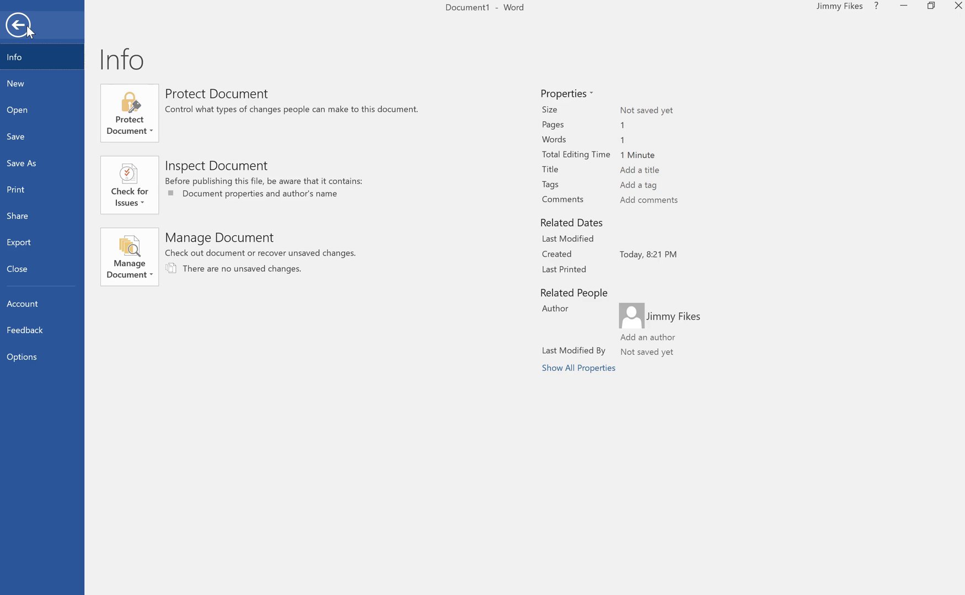
{"action": "left_click", "coordinate": [22, 164]}
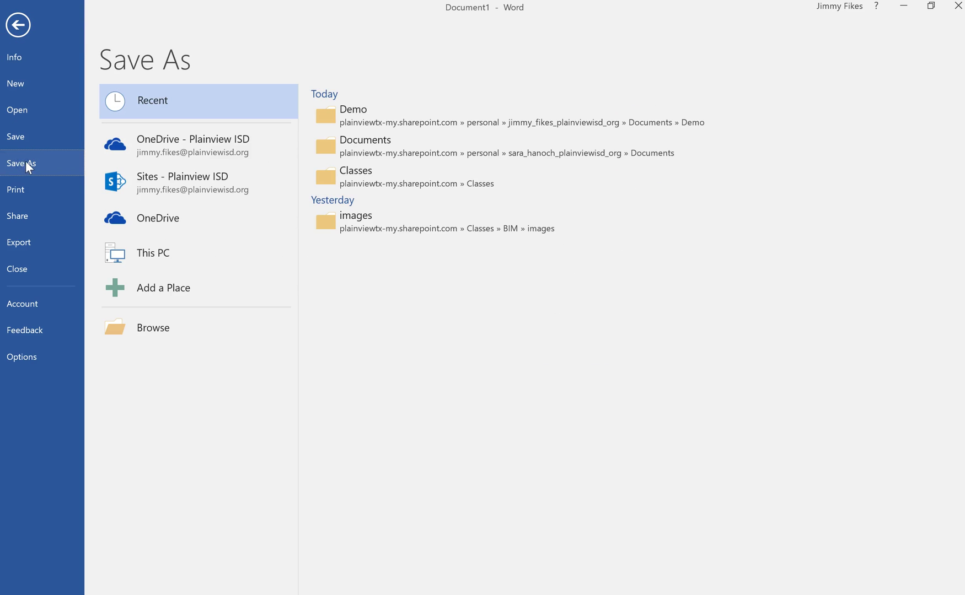
Point the save dialog at the Desktop and name the file myfile
{"action": "left_click", "coordinate": [145, 328]}
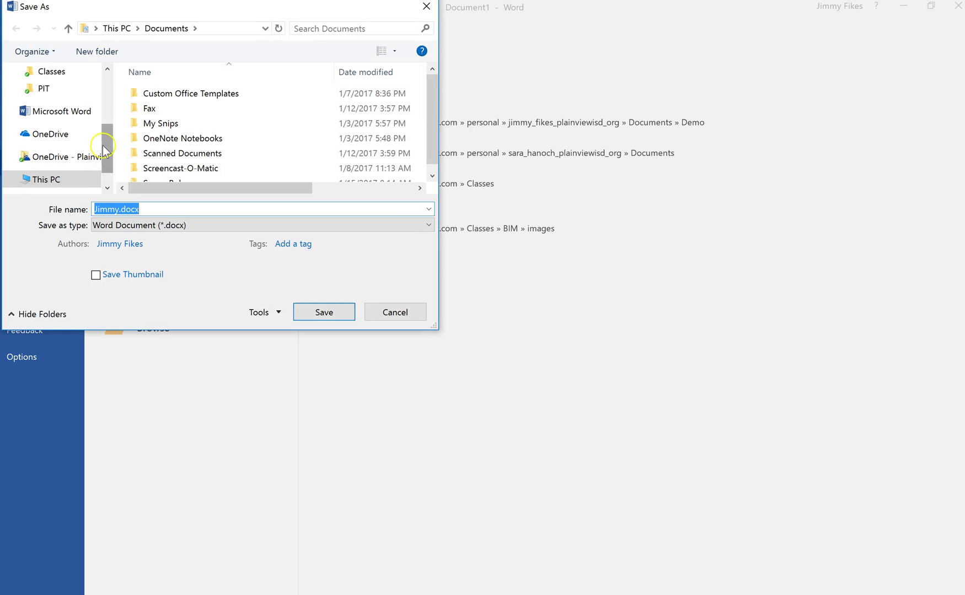
{"action": "left_click_drag", "start_coordinate": [108, 166], "coordinate": [104, 73]}
{"action": "left_click", "coordinate": [61, 104]}
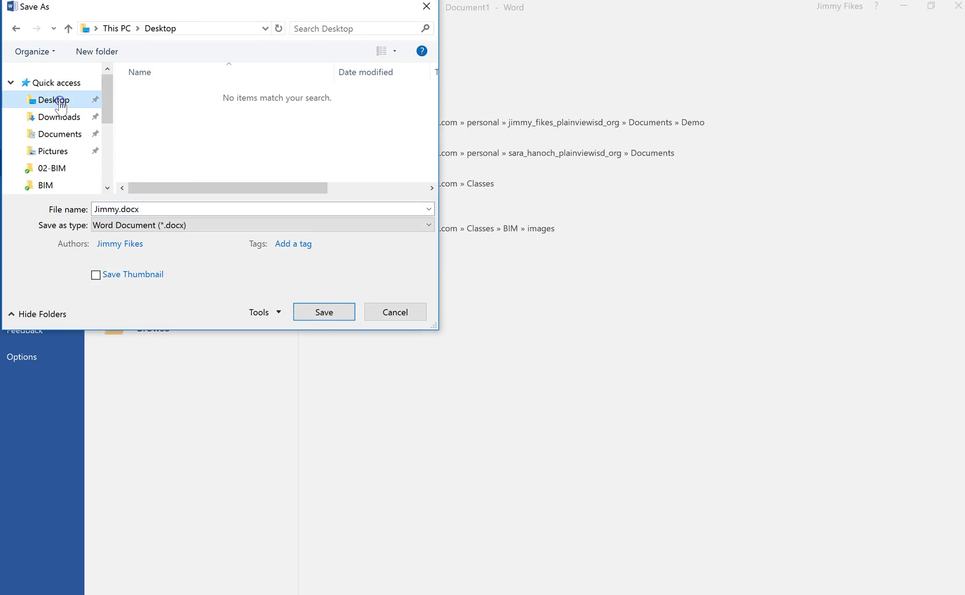
{"action": "double_click", "coordinate": [152, 212]}
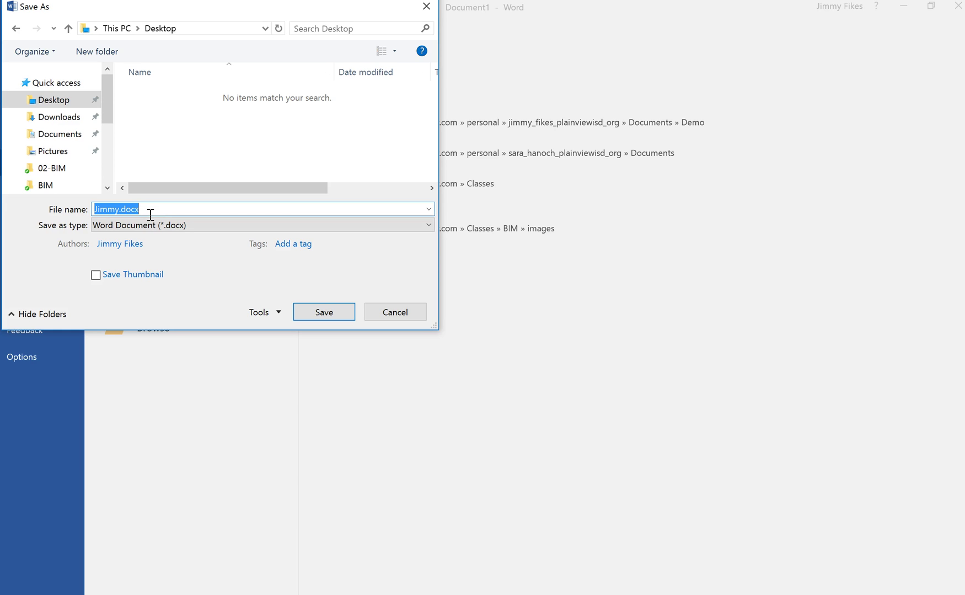
{"action": "type", "text": "myfile"}
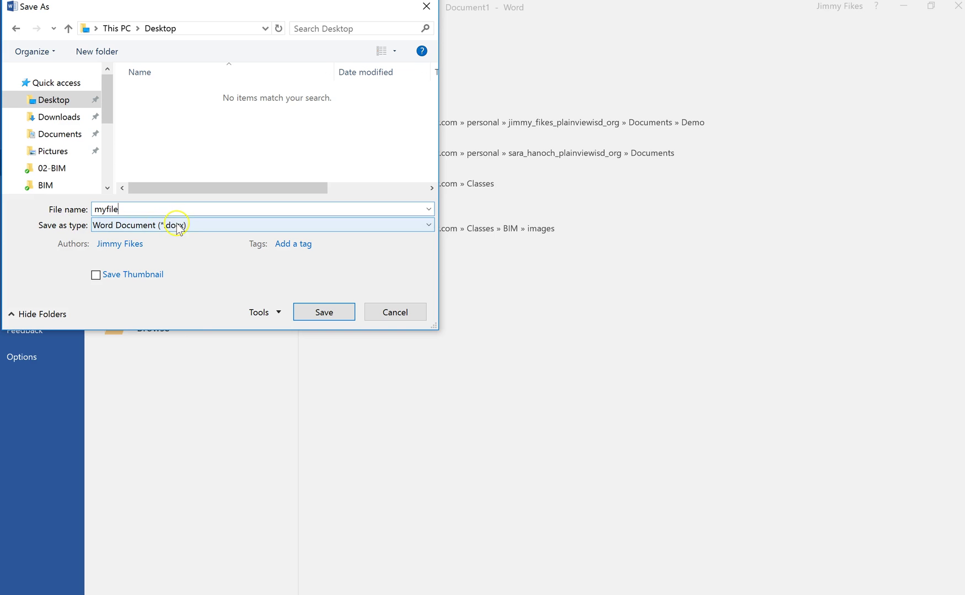
Review the Save as type list and keep Word Document (*.docx)
{"action": "left_click", "coordinate": [430, 226]}
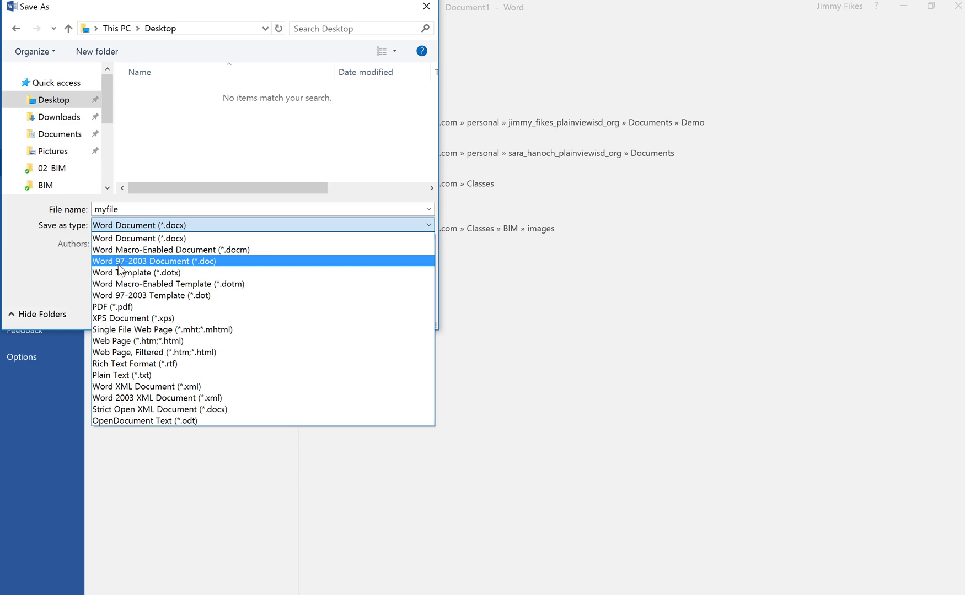
{"action": "left_click", "coordinate": [140, 264]}
{"action": "left_click", "coordinate": [180, 241]}
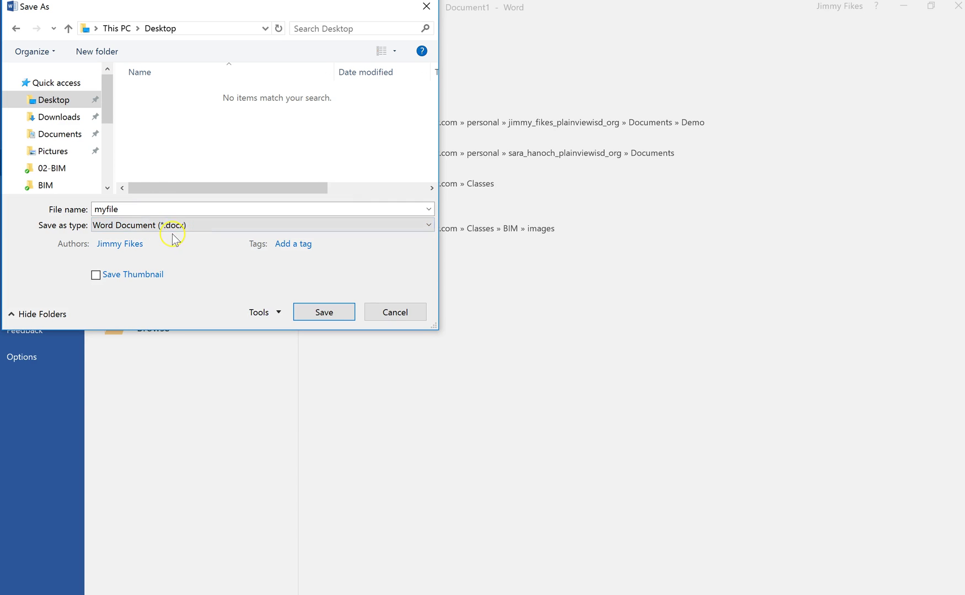
Confirm the Desktop path and save the document as myfile.docx
{"action": "left_click", "coordinate": [179, 30]}
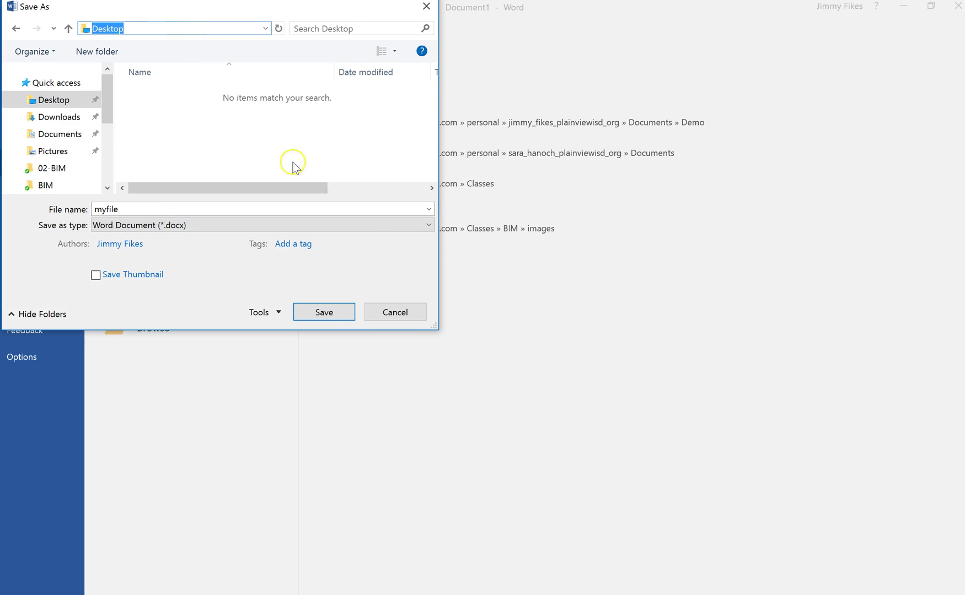
{"action": "left_click", "coordinate": [324, 313]}
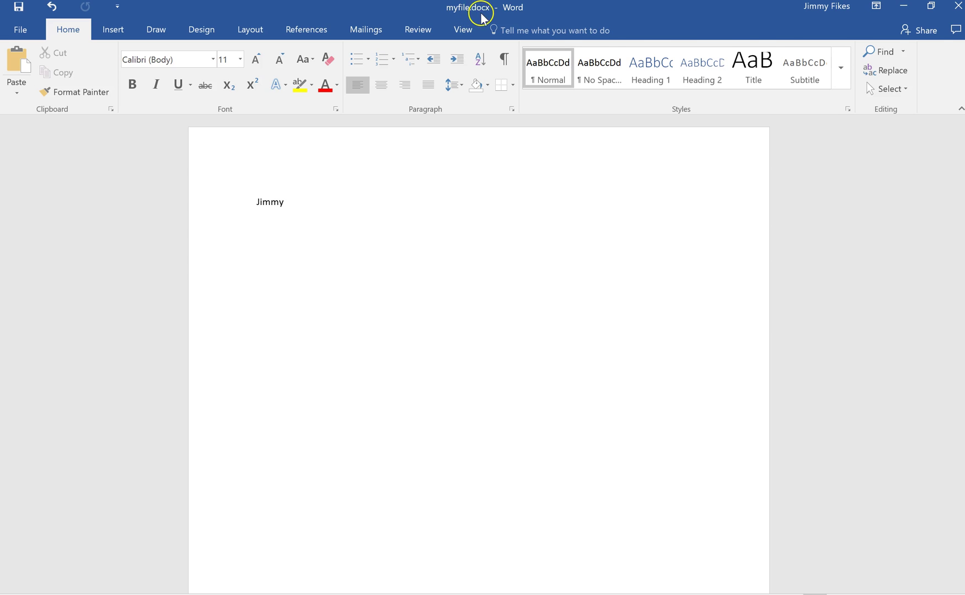
Close Word, then enter 17 in Excel cell B1 so the Total reads 20
{"action": "left_click", "coordinate": [955, 10]}
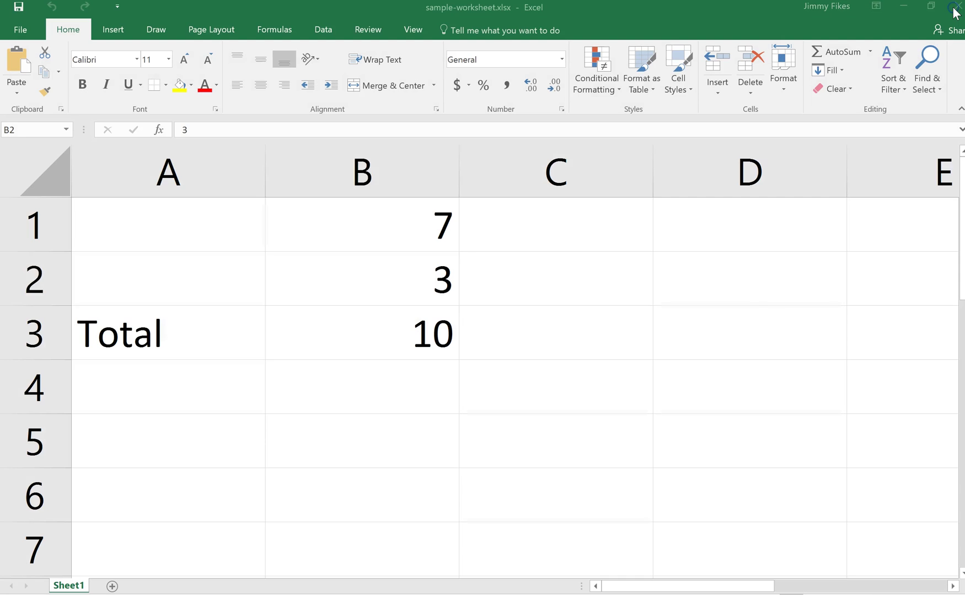
{"action": "left_click", "coordinate": [910, 8]}
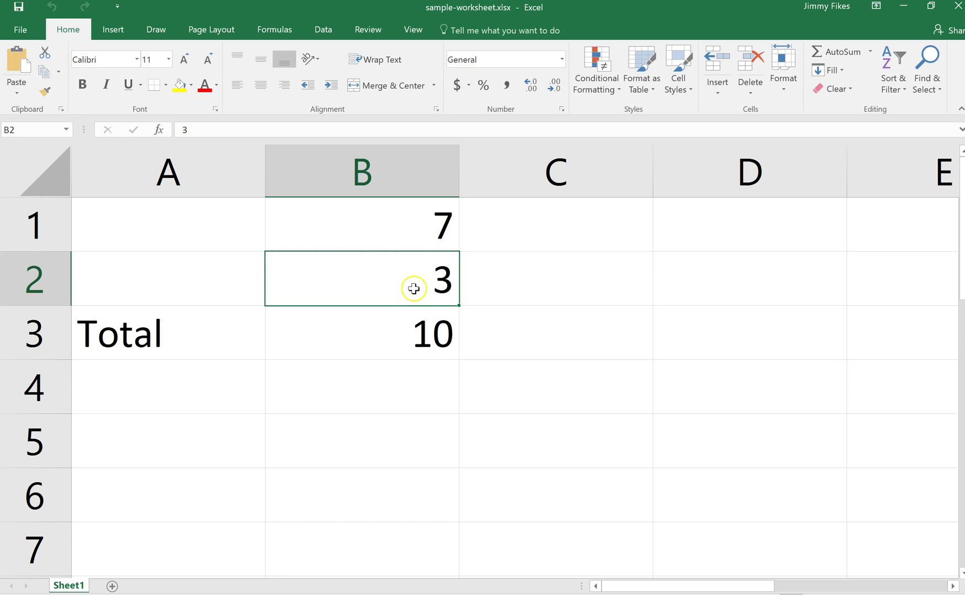
{"action": "left_click", "coordinate": [414, 231]}
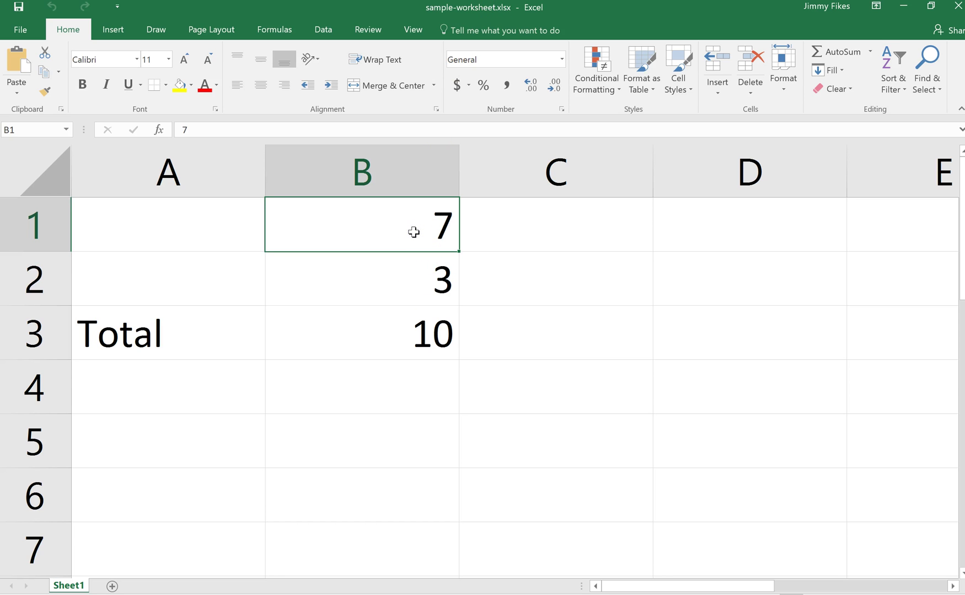
{"action": "type", "text": "17"}
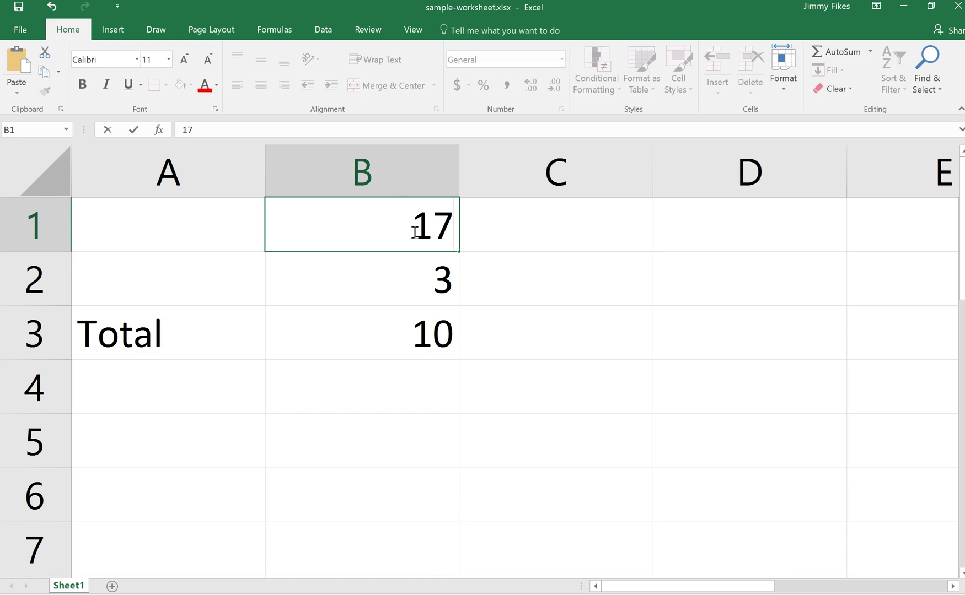
{"action": "left_click", "coordinate": [419, 273]}
{"action": "left_click", "coordinate": [419, 261]}
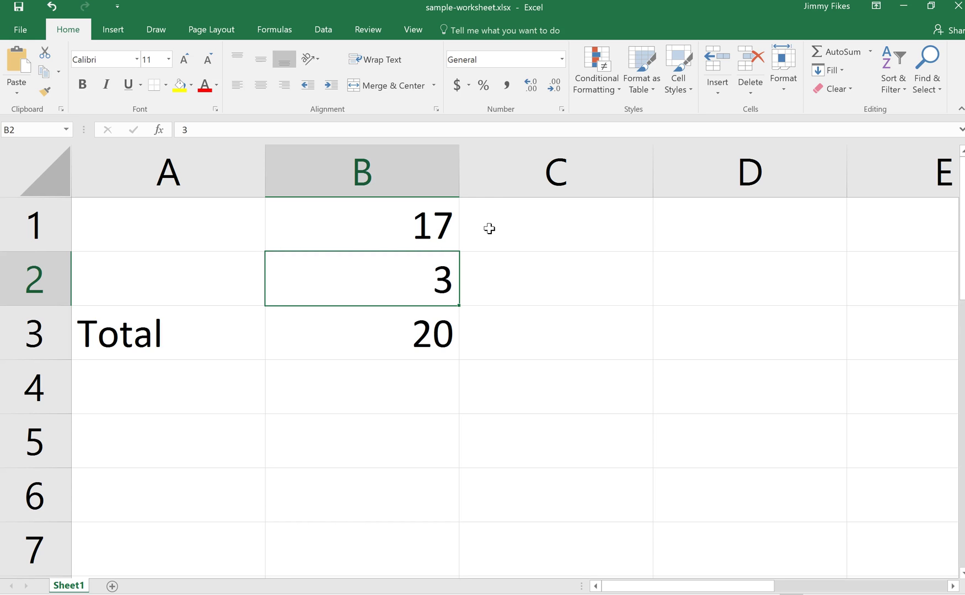
Save sample-worksheet.xlsx with 17 in B1, then close Excel
{"action": "left_click", "coordinate": [487, 232]}
{"action": "left_click", "coordinate": [24, 31]}
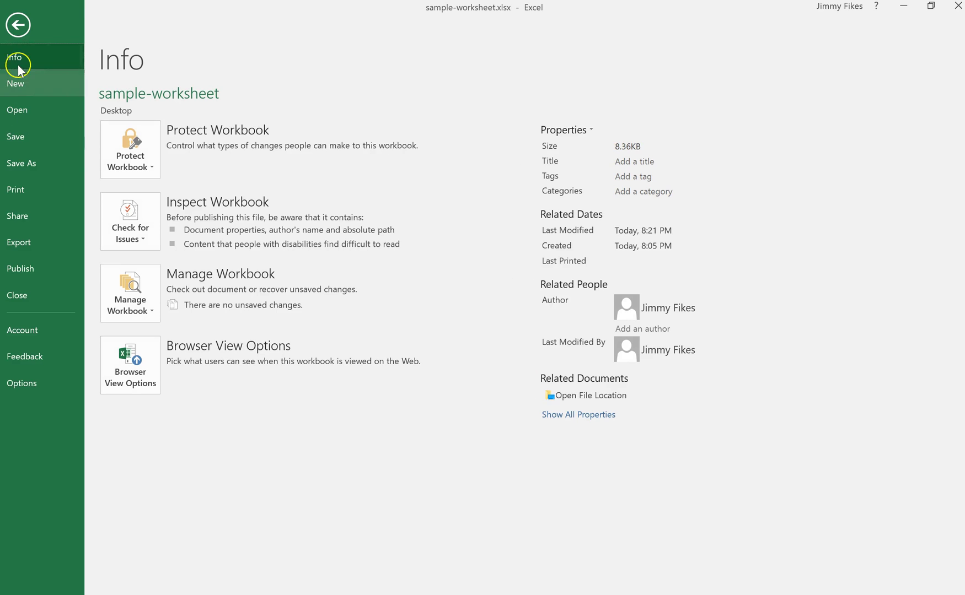
{"action": "left_click", "coordinate": [17, 24]}
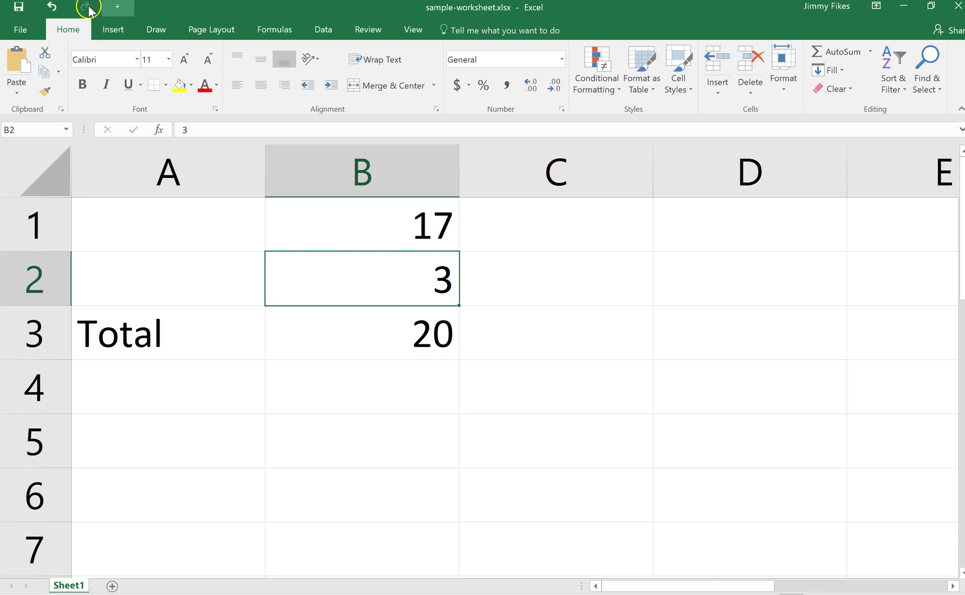
{"action": "left_click", "coordinate": [19, 11]}
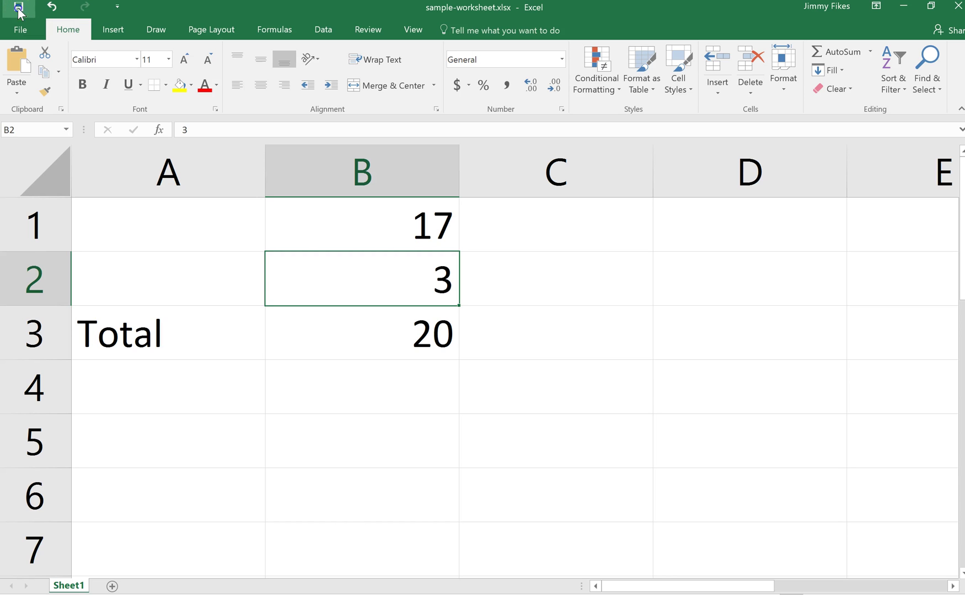
{"action": "left_click", "coordinate": [19, 11]}
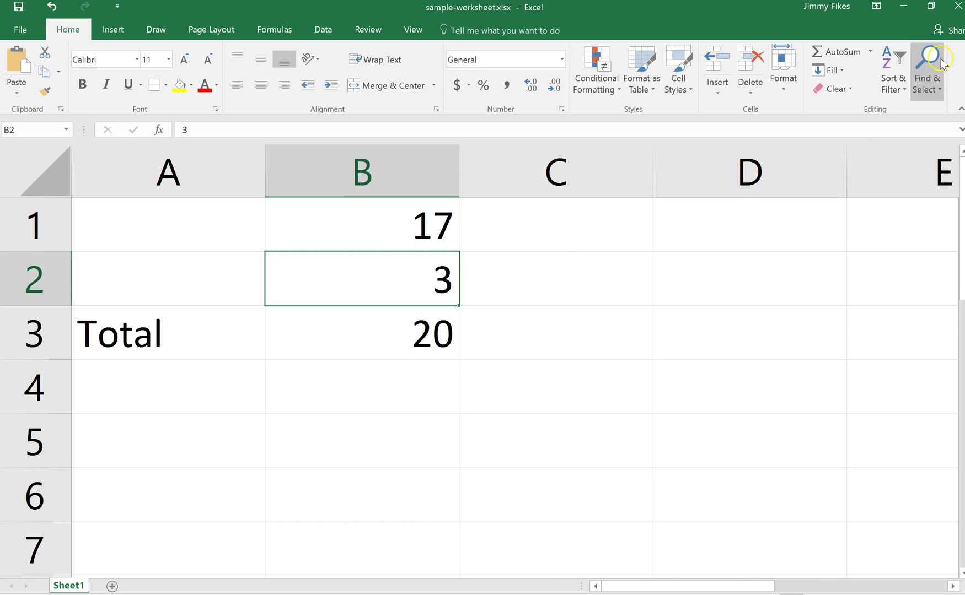
{"action": "left_click", "coordinate": [956, 8]}
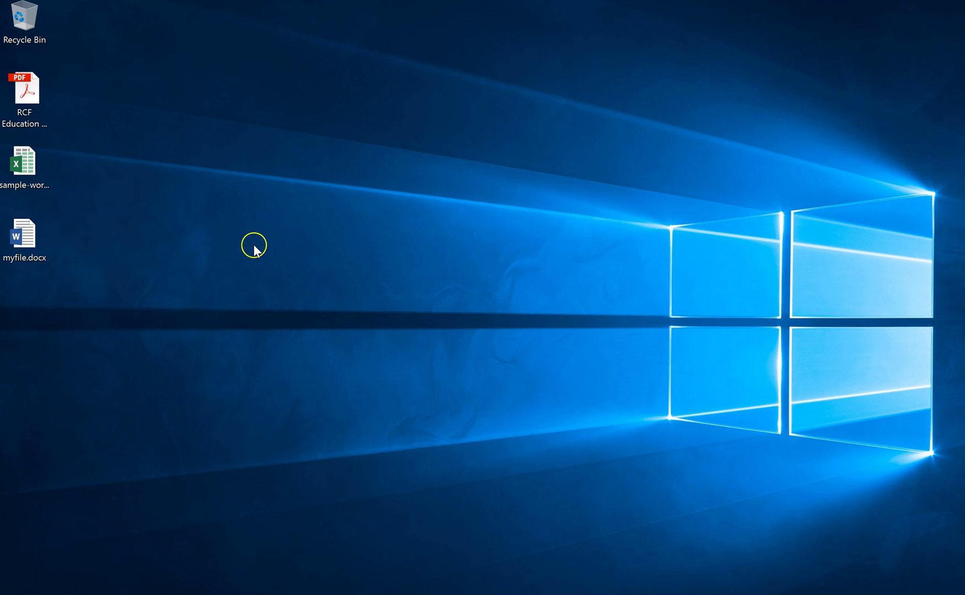
Reopen sample-worksheet.xlsx from the desktop and select cell B1 holding 17
{"action": "left_click", "coordinate": [27, 161]}
{"action": "double_click", "coordinate": [28, 161]}
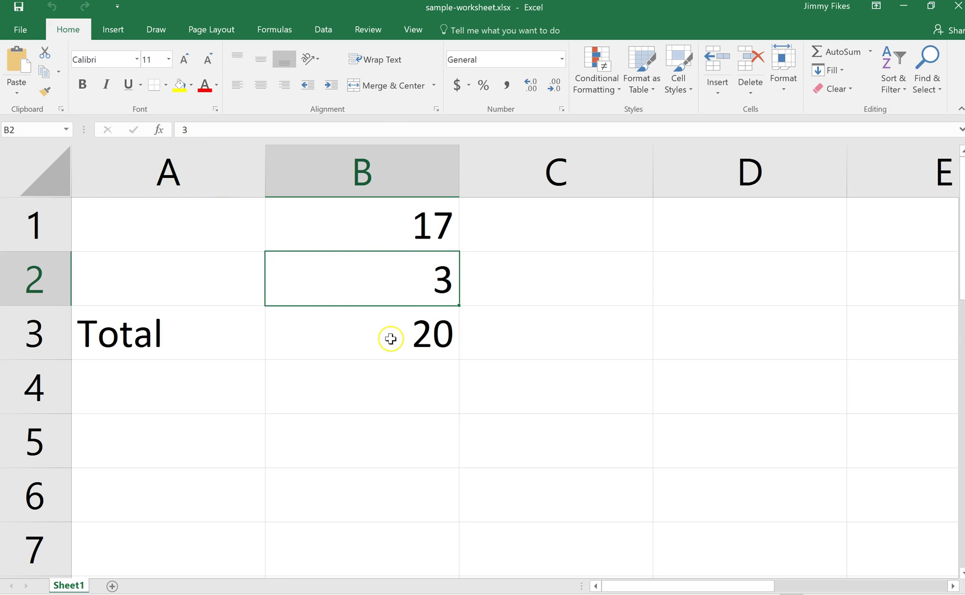
{"action": "left_click", "coordinate": [372, 242]}
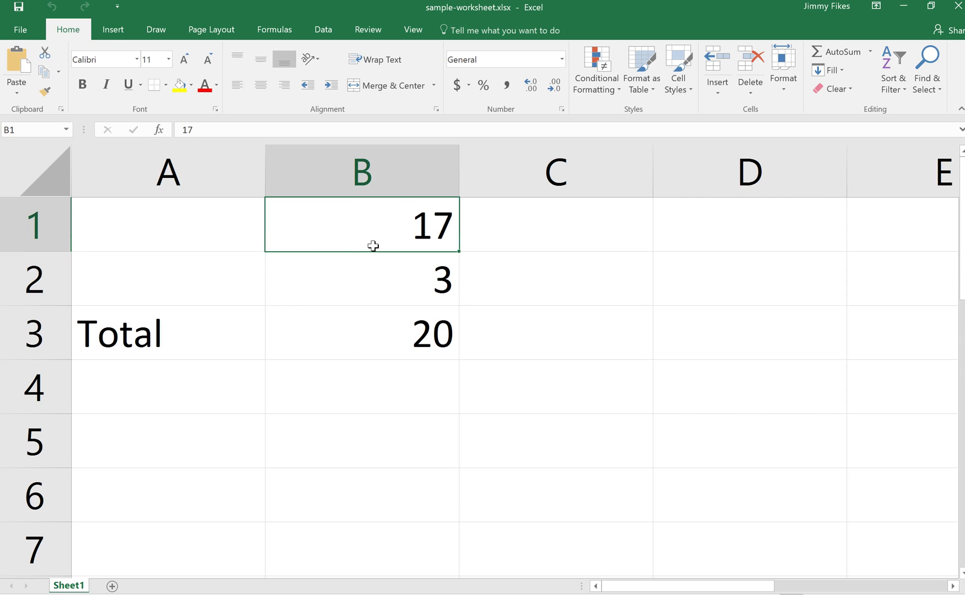
Change B2 from 3 to 13 so the Total recalculates to 30
{"action": "key", "text": "Down"}
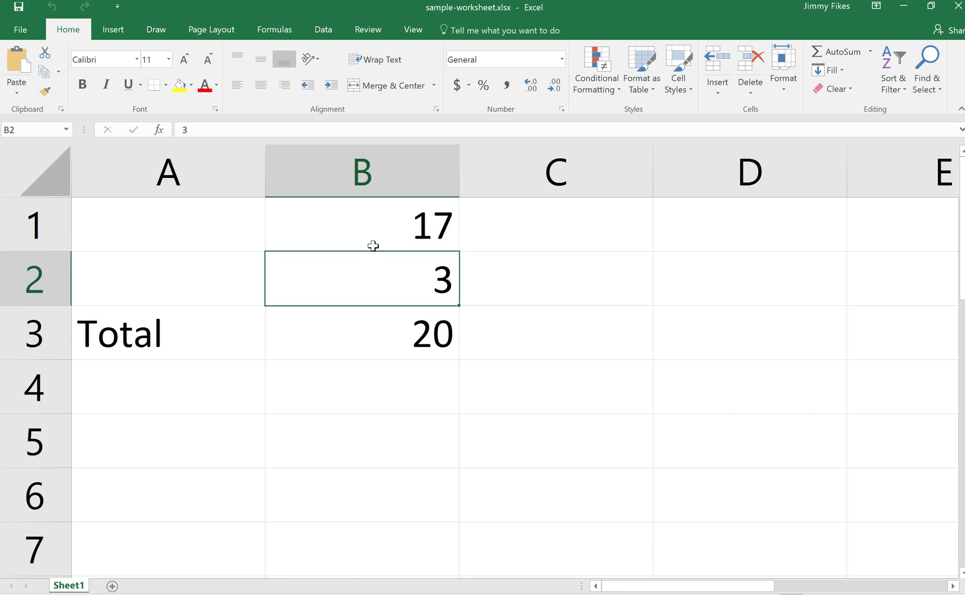
{"action": "type", "text": "13"}
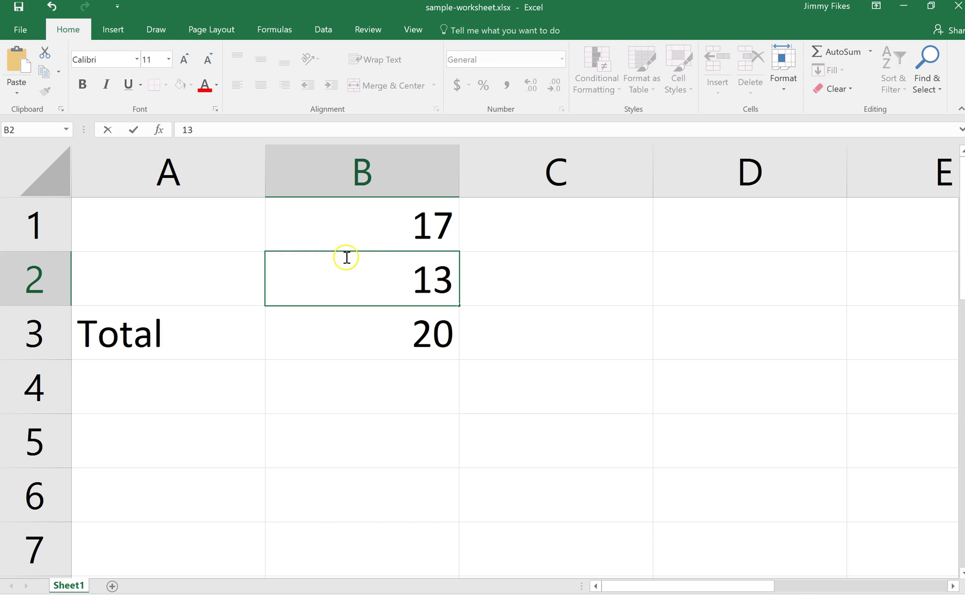
{"action": "key", "text": "Return"}
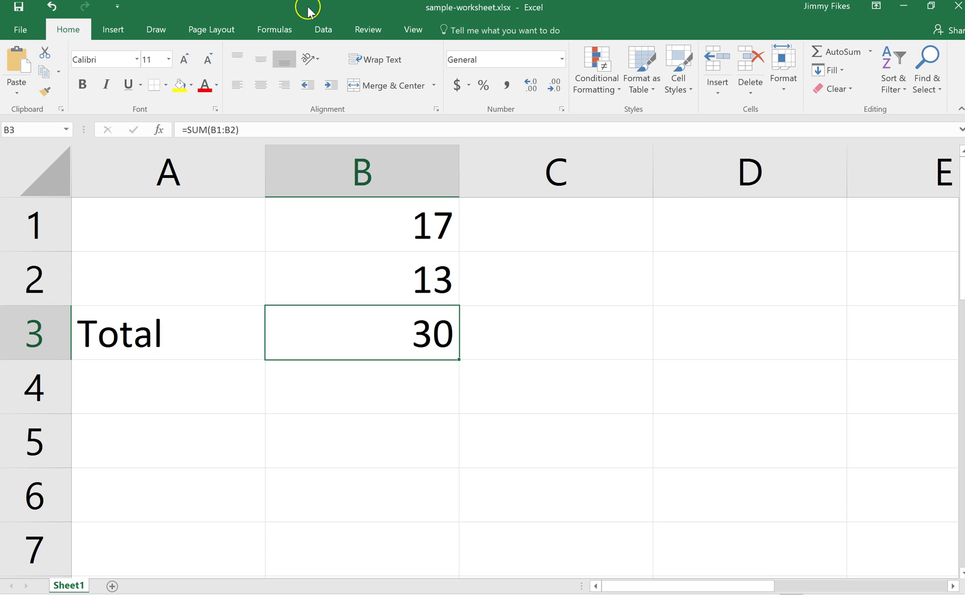
Open Excel's full Save As dialog through File, Save As and Browse
{"action": "left_click", "coordinate": [25, 27]}
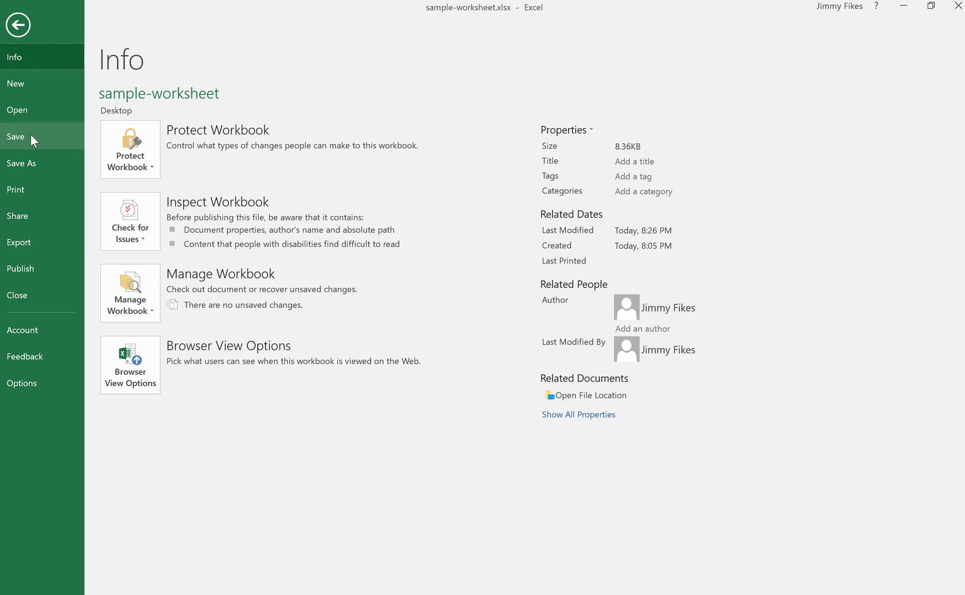
{"action": "left_click", "coordinate": [40, 164]}
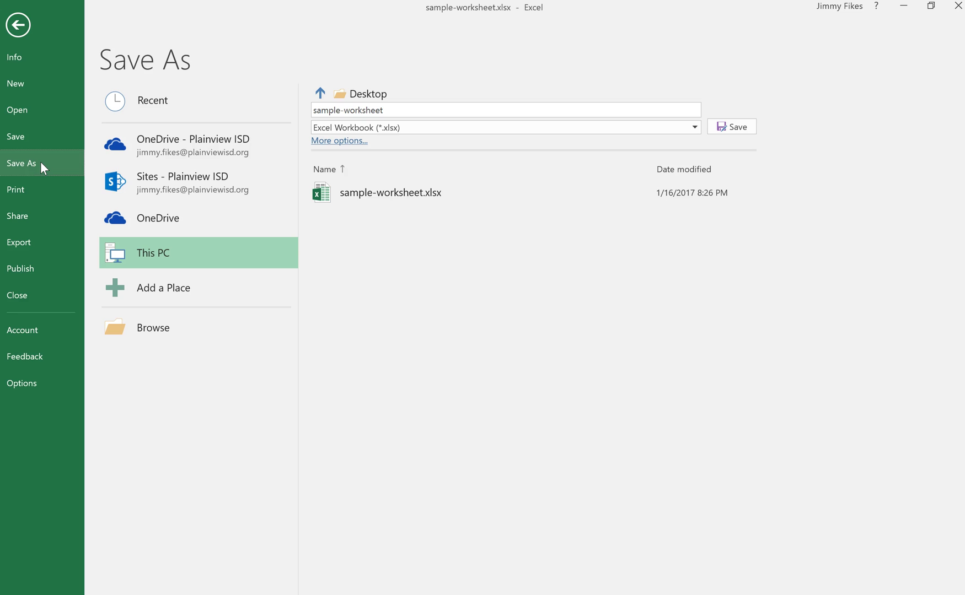
{"action": "left_click", "coordinate": [155, 328]}
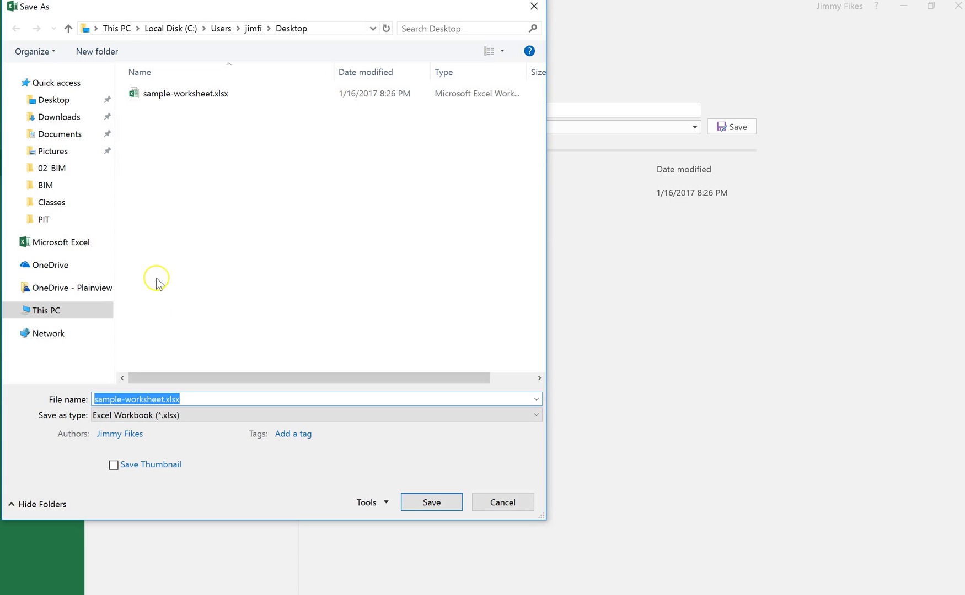
Choose the Desktop folder and rename the copy to demo-worksheet
{"action": "left_click", "coordinate": [72, 102]}
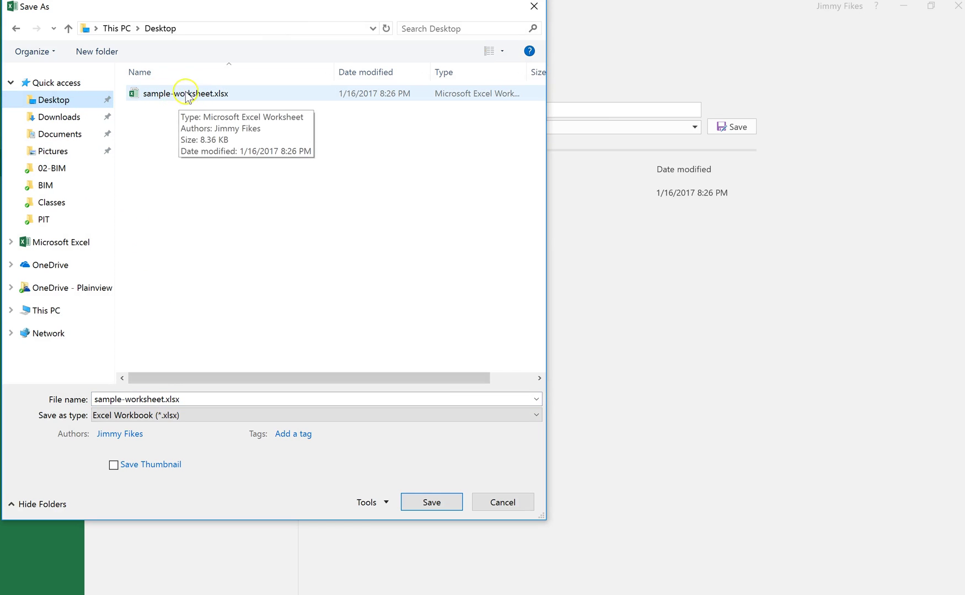
{"action": "left_click", "coordinate": [189, 399]}
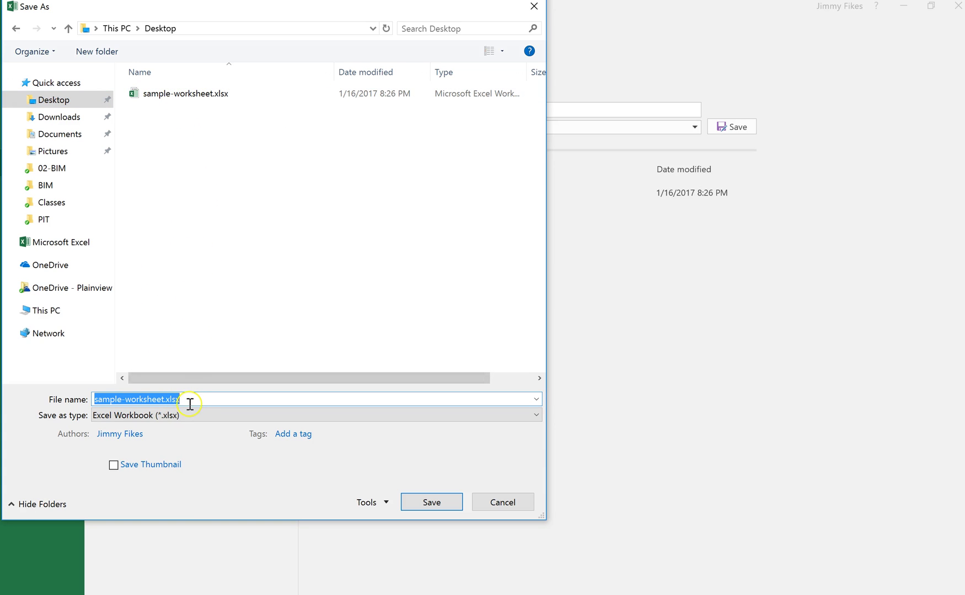
{"action": "left_click", "coordinate": [162, 399]}
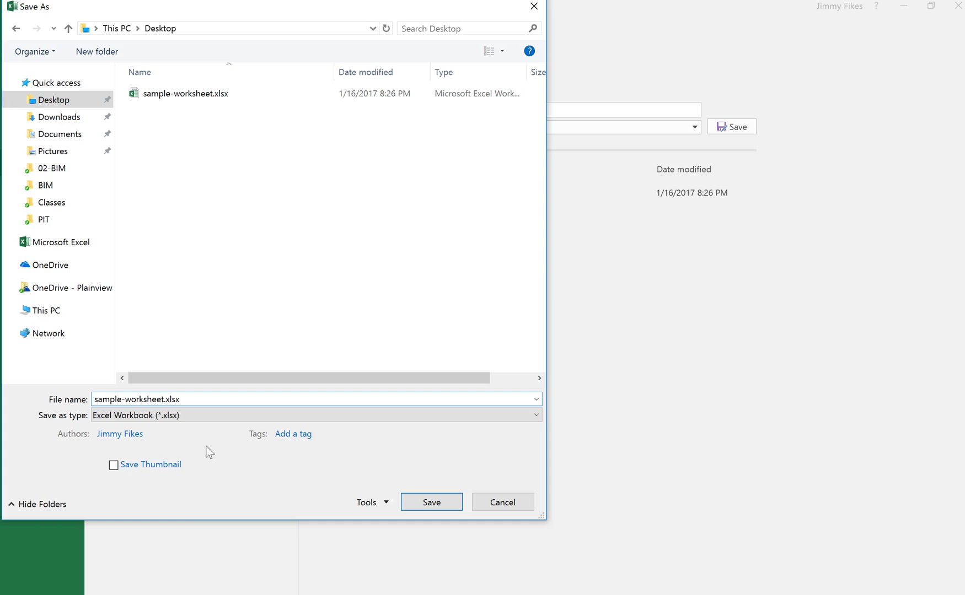
{"action": "key", "text": "Delete"}
{"action": "key", "text": "BackSpace"}
{"action": "key", "text": "BackSpace"}
{"action": "key", "text": "BackSpace"}
{"action": "key", "text": "BackSpace"}
{"action": "key", "text": "BackSpace"}
{"action": "key", "text": "BackSpace"}
{"action": "key", "text": "BackSpace"}
{"action": "key", "text": "BackSpace"}
{"action": "key", "text": "BackSpace"}
{"action": "key", "text": "BackSpace"}
{"action": "key", "text": "BackSpace"}
{"action": "key", "text": "BackSpace"}
{"action": "key", "text": "BackSpace"}
{"action": "key", "text": "BackSpace"}
{"action": "key", "text": "BackSpace"}
{"action": "type", "text": "demo-worksh"}
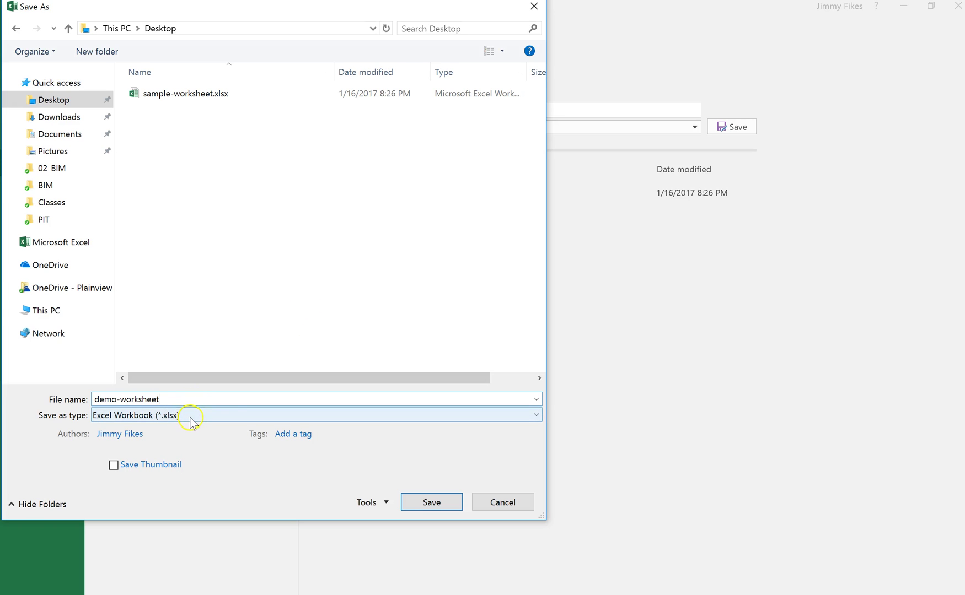
Save the workbook totalling 30 as demo-worksheet.xlsx, keeping the Excel Workbook (*.xlsx) format
{"action": "left_click", "coordinate": [534, 417]}
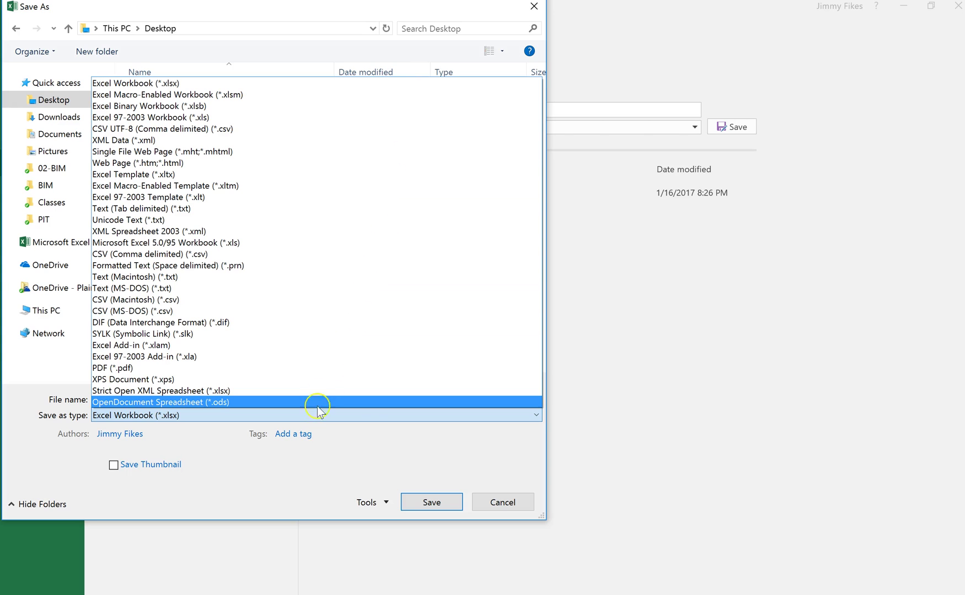
{"action": "left_click", "coordinate": [313, 80]}
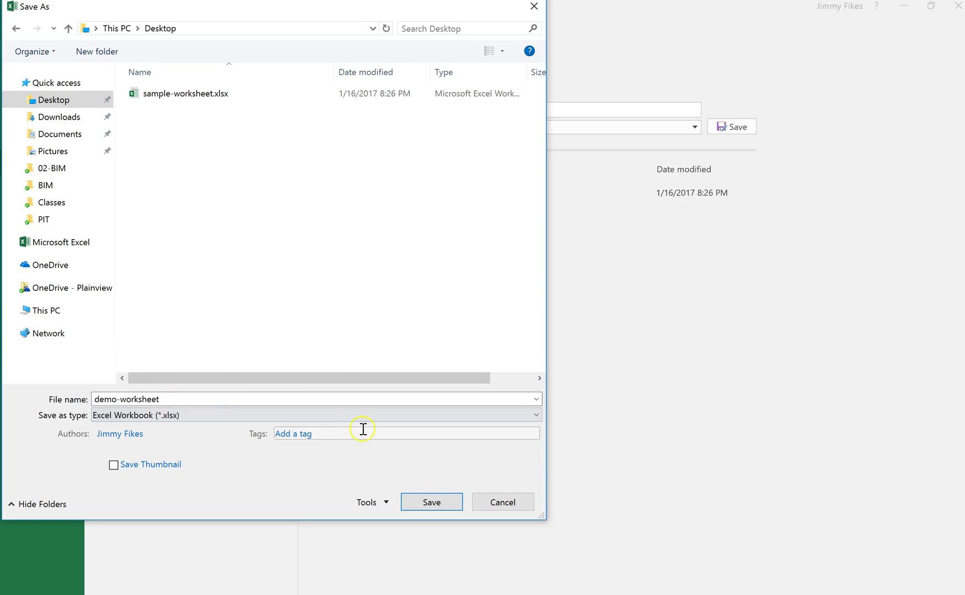
{"action": "left_click", "coordinate": [421, 502]}
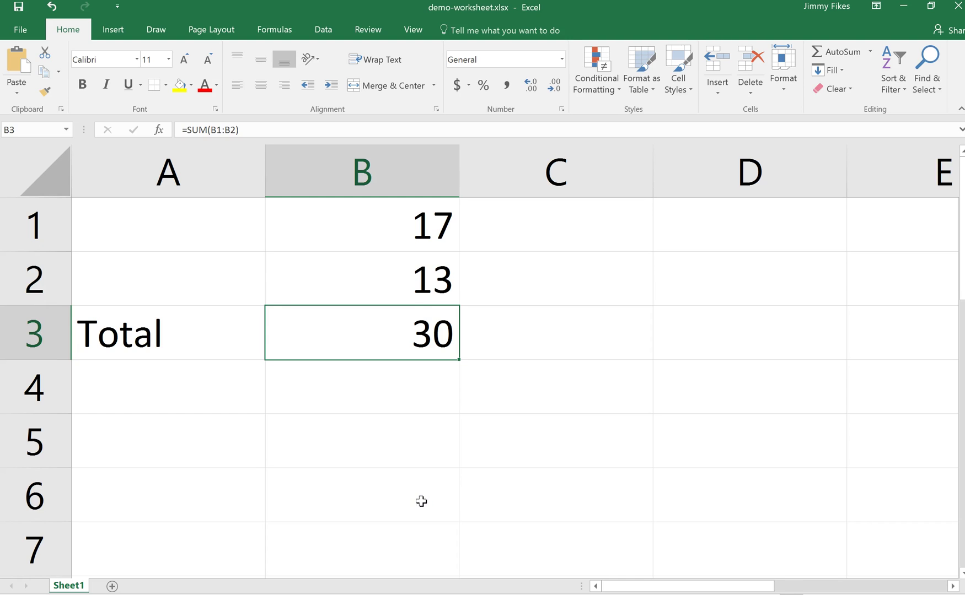
Close Excel and reopen sample-worksheet.xlsx from the desktop to confirm it still totals 20
{"action": "left_click", "coordinate": [958, 8]}
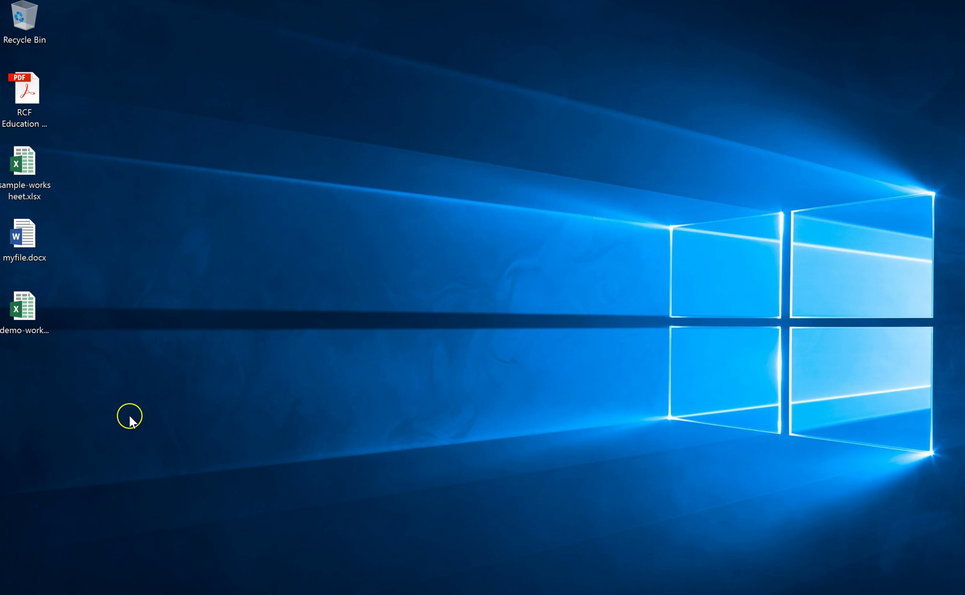
{"action": "left_click", "coordinate": [37, 336]}
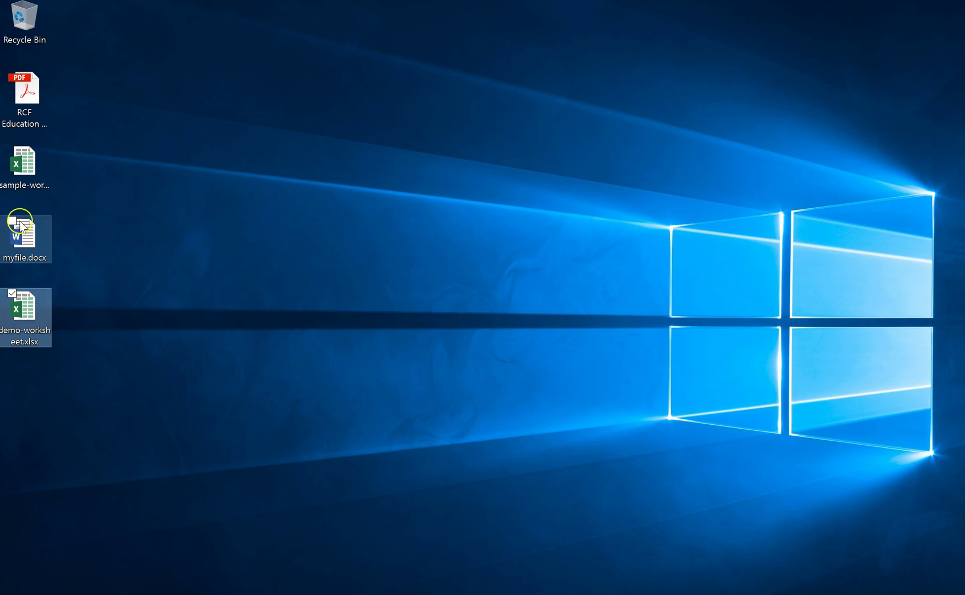
{"action": "left_click", "coordinate": [37, 190]}
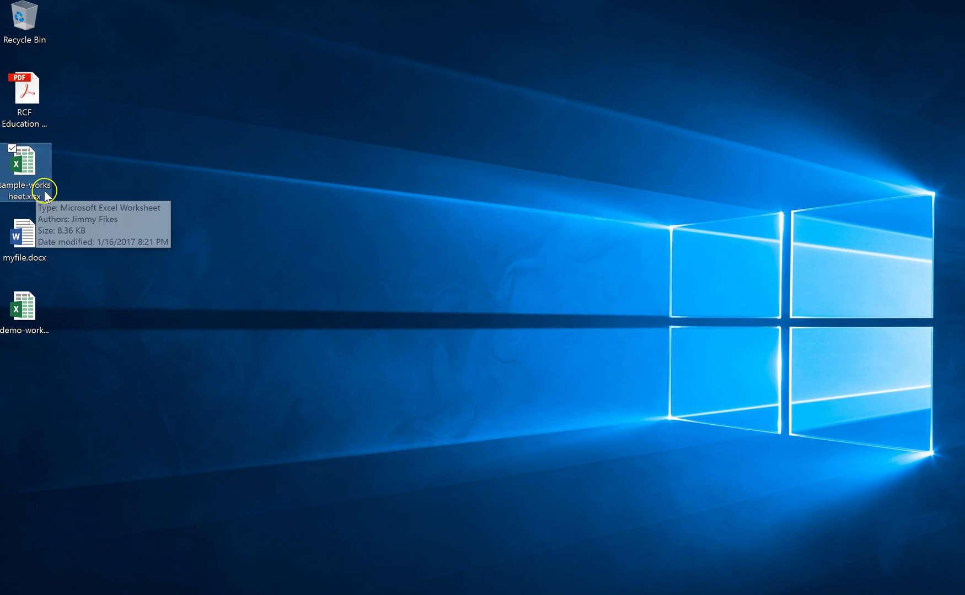
{"action": "double_click", "coordinate": [43, 187]}
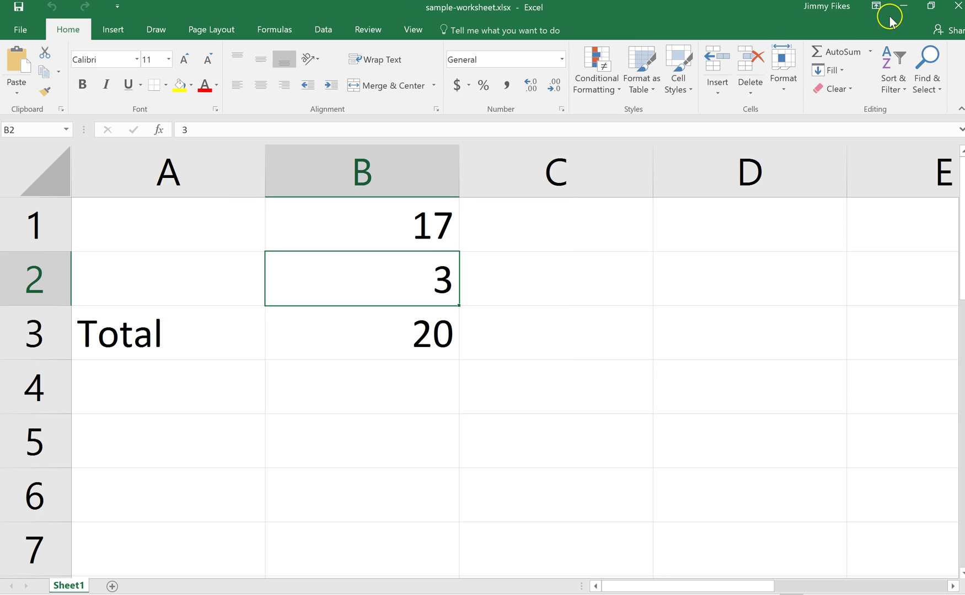
Minimize sample-worksheet and open demo-worksheet.xlsx to check it shows 17, 13 and 30
{"action": "left_click", "coordinate": [907, 12]}
{"action": "left_click", "coordinate": [40, 314]}
{"action": "double_click", "coordinate": [40, 314]}
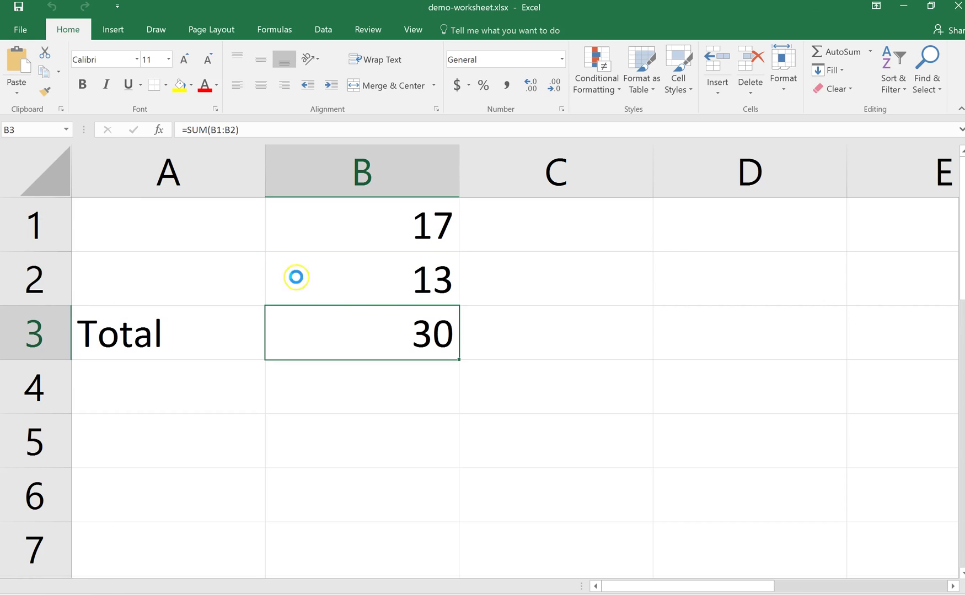